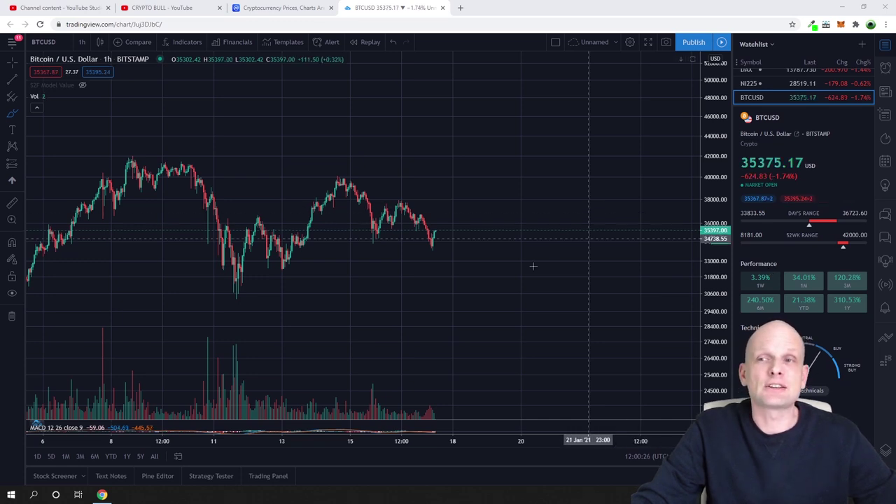
# Step: Pan the BTCUSD 1h candles left to leave blank chart space right of the latest price
pyautogui.moveTo(462, 160); pyautogui.dragTo(339, 158)
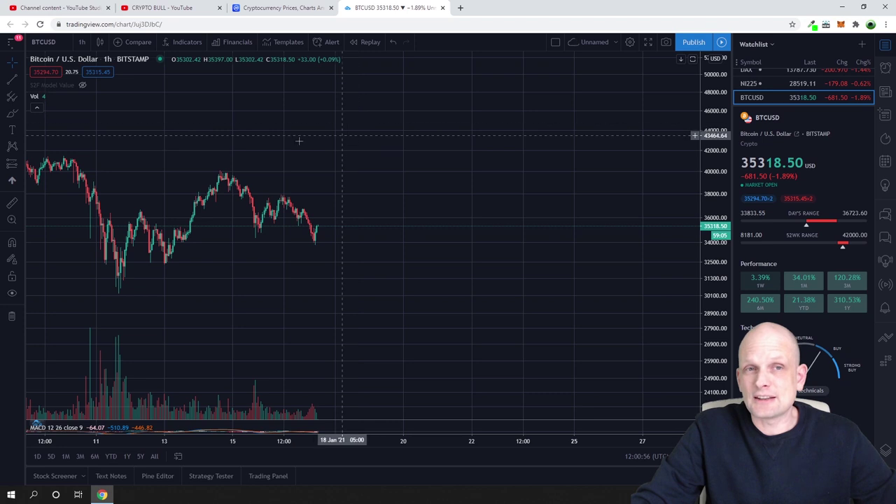
# Step: Draw the triangle's flat top trend line and a rising line meeting its right end
pyautogui.click(15, 80)
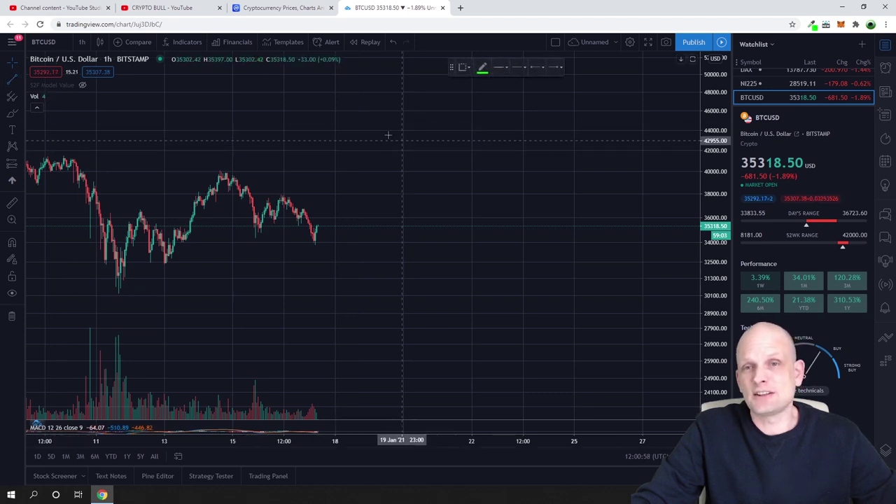
pyautogui.click(402, 96)
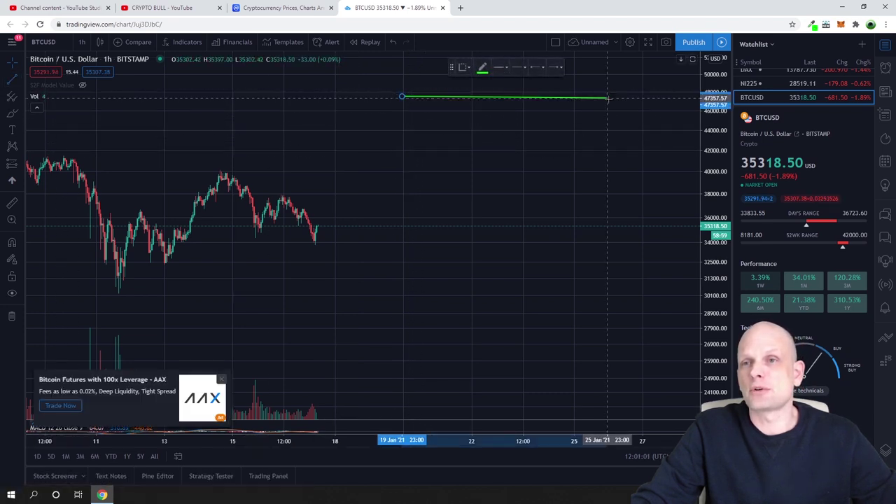
pyautogui.click(603, 96)
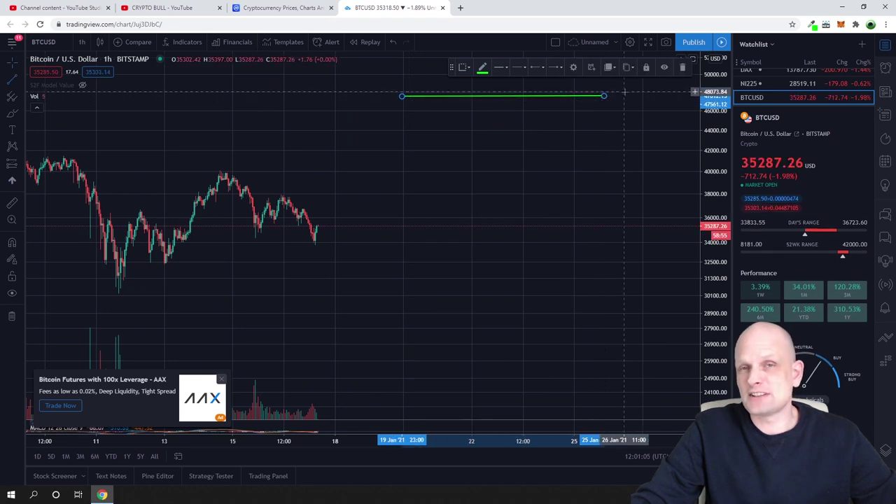
pyautogui.click(406, 169)
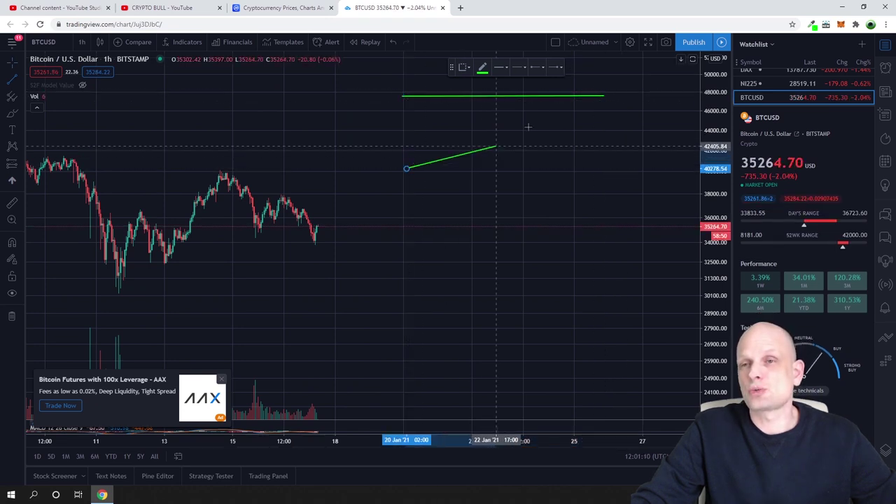
pyautogui.click(604, 98)
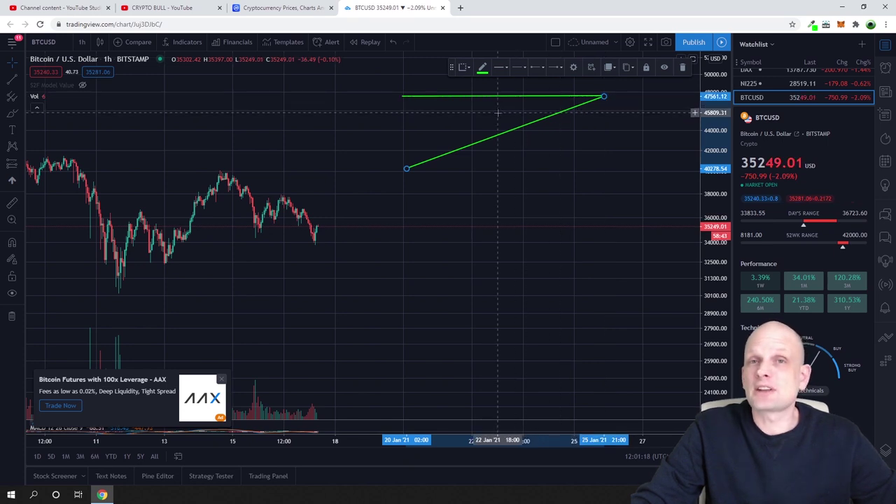
# Step: Brush a price path rising inside the triangle and breaking sharply upward toward 57,000
pyautogui.moveTo(366, 180)
pyautogui.mouseDown()
pyautogui.moveTo(428, 100)
pyautogui.moveTo(442, 102)
pyautogui.moveTo(476, 140)
pyautogui.moveTo(492, 98)
pyautogui.moveTo(517, 124)
pyautogui.mouseUp()
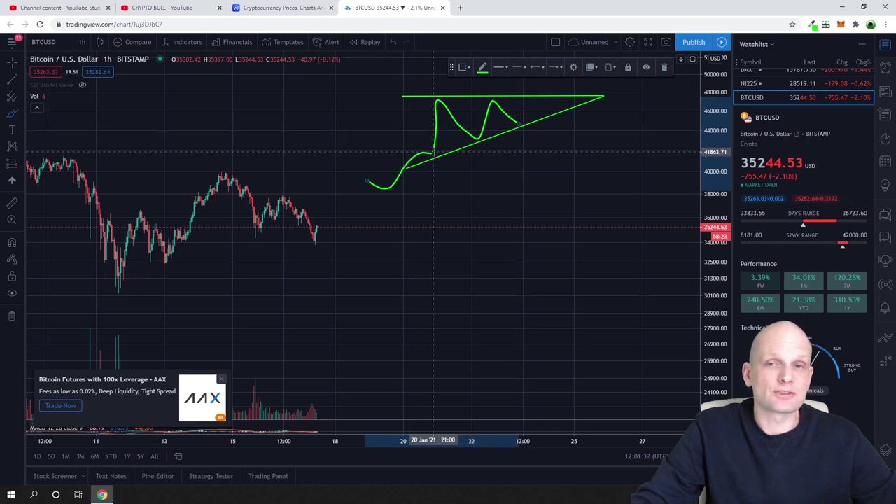
pyautogui.moveTo(519, 124); pyautogui.dragTo(539, 98)
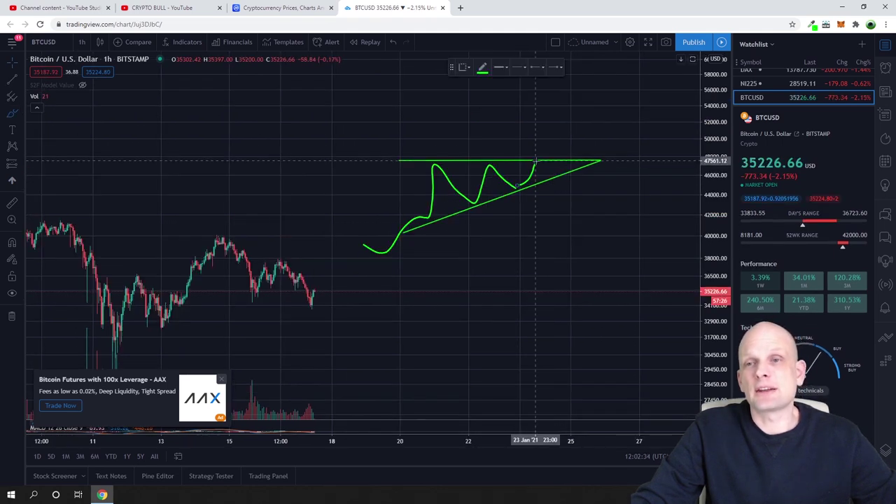
pyautogui.moveTo(539, 160)
pyautogui.mouseDown()
pyautogui.moveTo(554, 133)
pyautogui.moveTo(568, 161)
pyautogui.mouseUp()
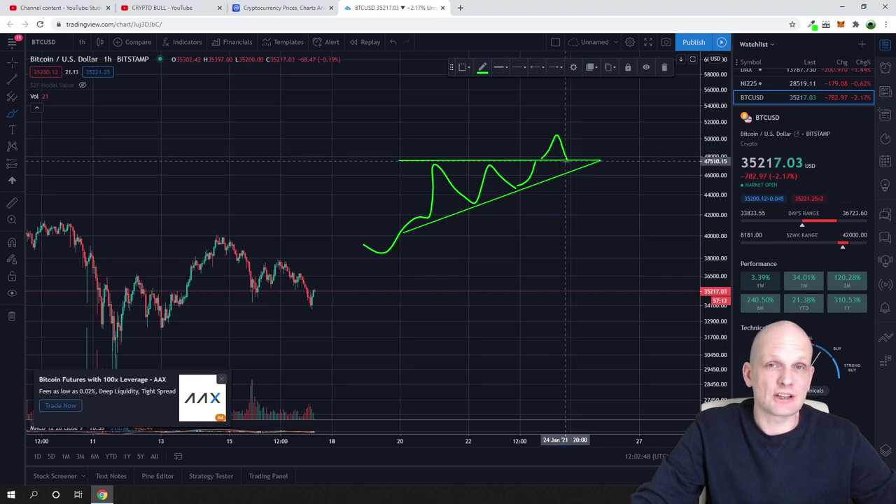
pyautogui.moveTo(566, 160); pyautogui.dragTo(572, 77)
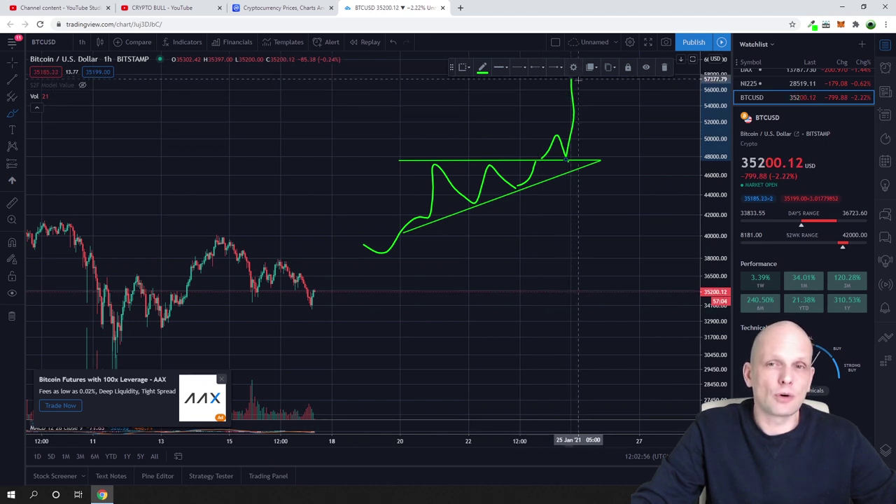
# Step: Draw a vertical trend line measuring the triangle's height and move it to the breakout point
pyautogui.click(15, 81)
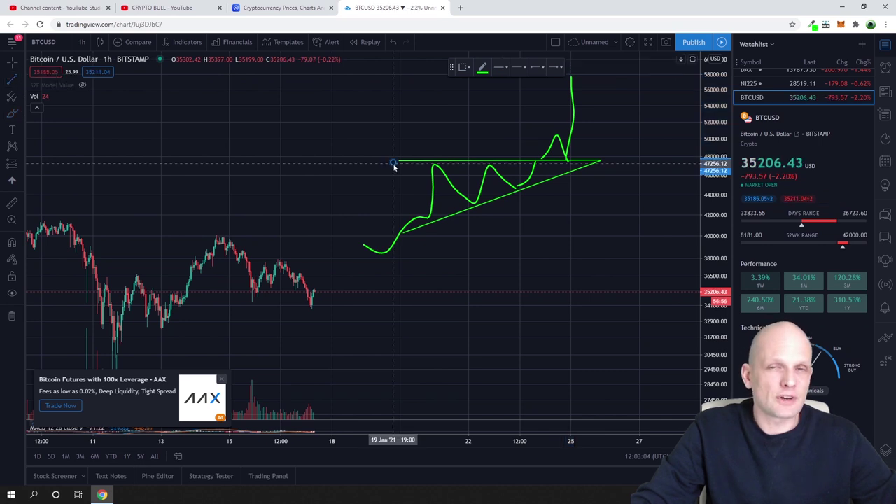
pyautogui.moveTo(393, 165)
pyautogui.mouseDown()
pyautogui.moveTo(394, 231)
pyautogui.moveTo(394, 194)
pyautogui.mouseUp()
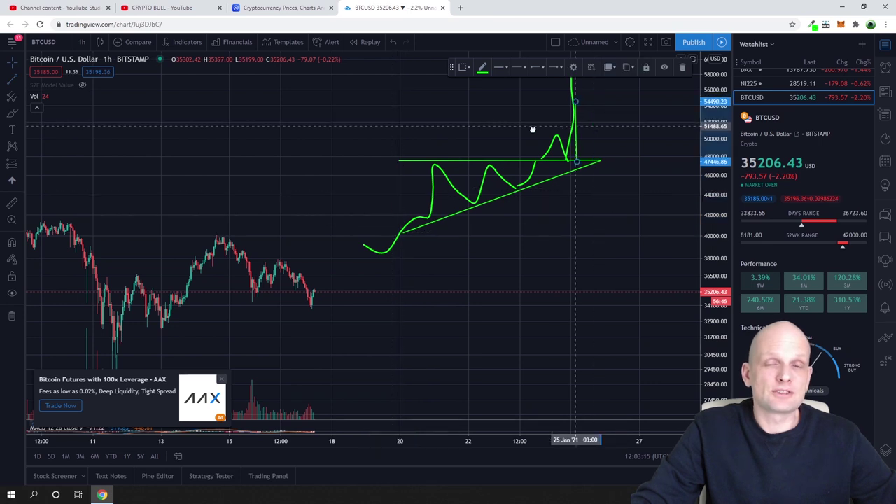
pyautogui.moveTo(575, 127); pyautogui.dragTo(593, 123)
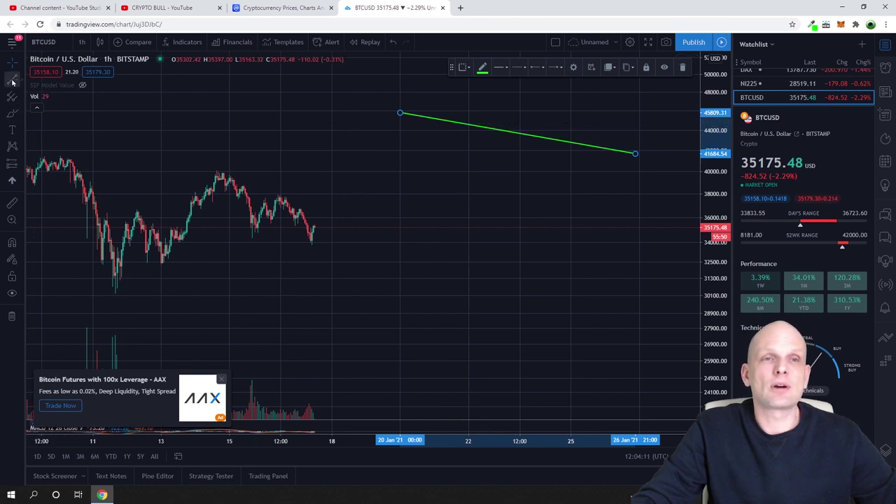
# Step: Add a rising line to the apex and brush price narrowing inside the symmetrical triangle
pyautogui.click(261, 186)
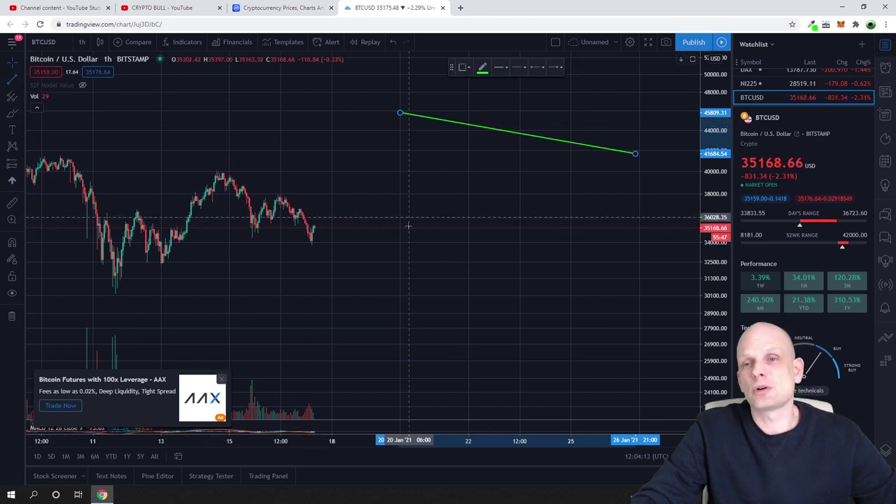
pyautogui.moveTo(407, 224); pyautogui.dragTo(636, 155)
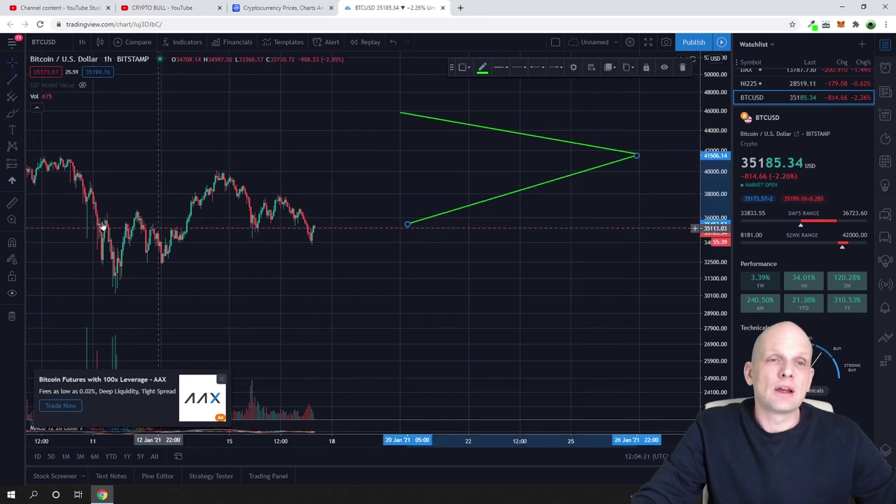
pyautogui.click(13, 115)
pyautogui.moveTo(422, 215)
pyautogui.mouseDown()
pyautogui.moveTo(436, 119)
pyautogui.moveTo(464, 193)
pyautogui.moveTo(585, 147)
pyautogui.mouseUp()
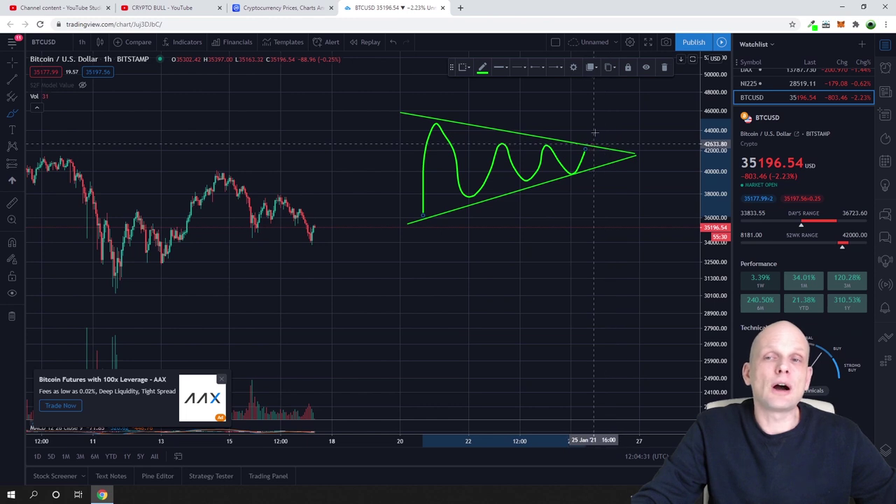
# Step: Brush upward and downward projections from the apex plus strokes at the triangle's edges
pyautogui.moveTo(594, 143); pyautogui.dragTo(596, 91)
pyautogui.moveTo(597, 175); pyautogui.dragTo(597, 244)
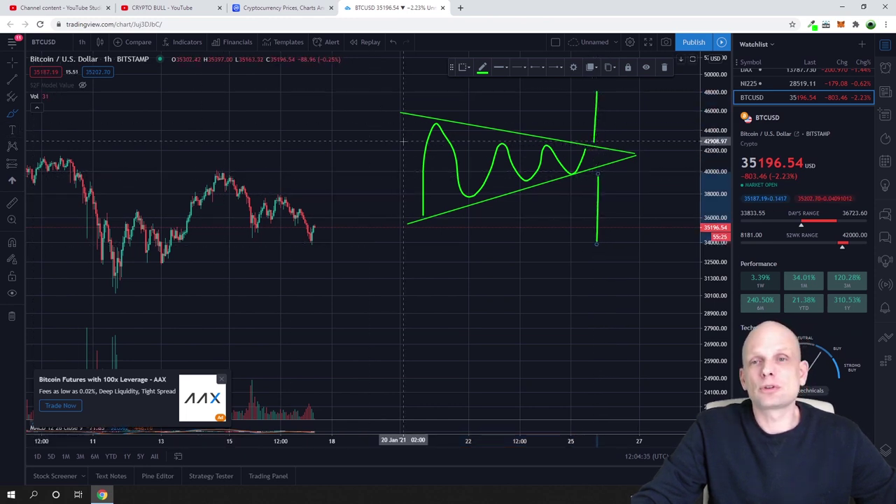
pyautogui.moveTo(394, 126)
pyautogui.mouseDown()
pyautogui.moveTo(409, 210)
pyautogui.moveTo(408, 126)
pyautogui.moveTo(412, 214)
pyautogui.mouseUp()
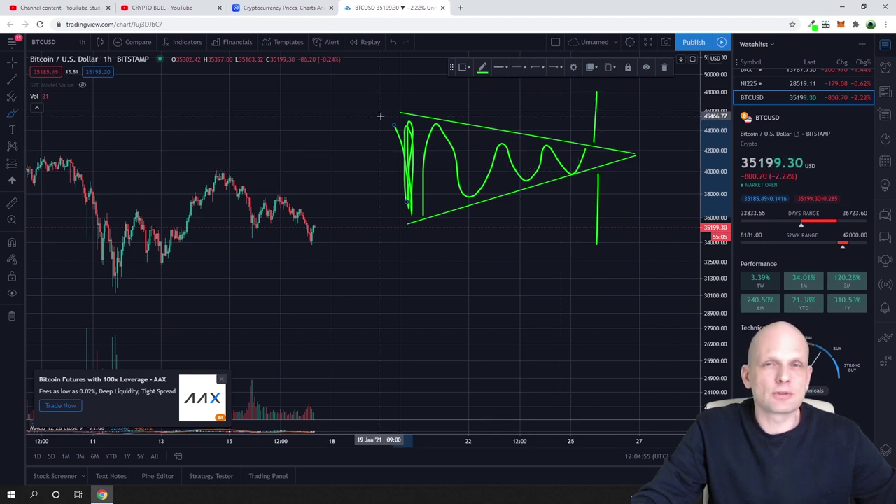
pyautogui.moveTo(604, 171); pyautogui.dragTo(607, 254)
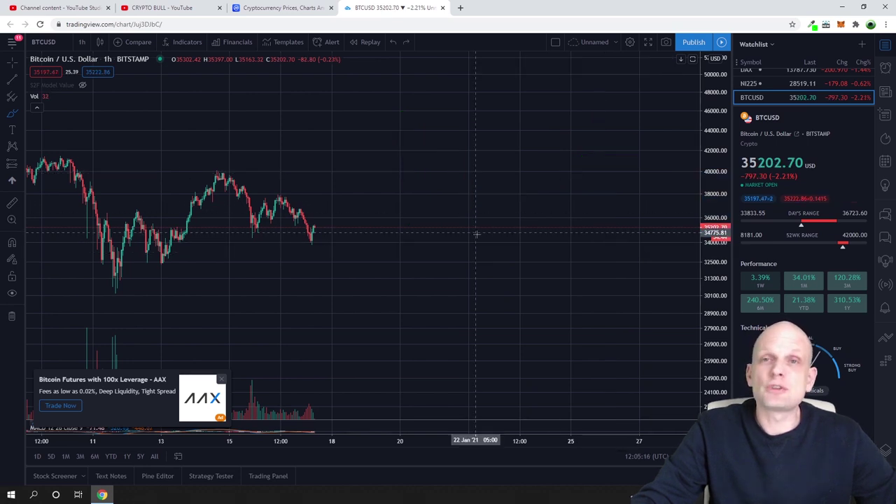
# Step: Brush the price path falling into the descending triangle and bouncing along its flat base
pyautogui.click(14, 80)
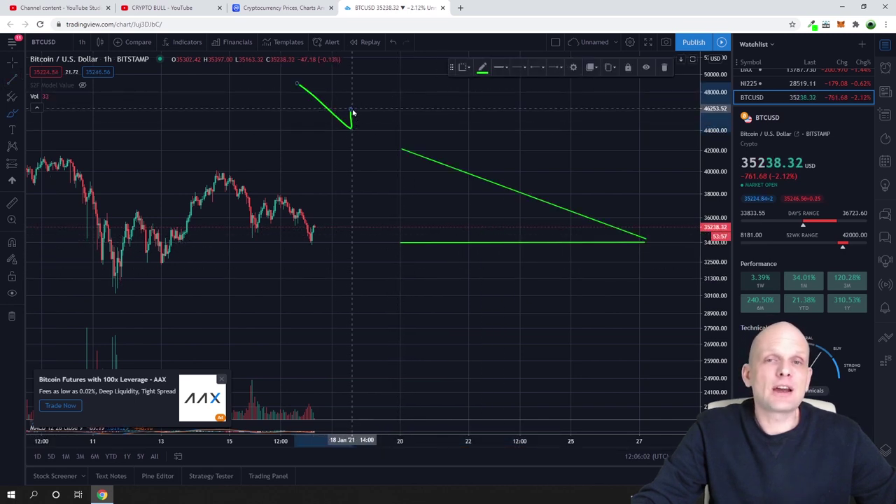
pyautogui.moveTo(351, 108)
pyautogui.mouseDown()
pyautogui.moveTo(362, 136)
pyautogui.moveTo(373, 131)
pyautogui.moveTo(406, 151)
pyautogui.moveTo(415, 242)
pyautogui.moveTo(440, 177)
pyautogui.moveTo(455, 175)
pyautogui.moveTo(478, 232)
pyautogui.moveTo(504, 190)
pyautogui.moveTo(534, 235)
pyautogui.moveTo(562, 208)
pyautogui.moveTo(588, 241)
pyautogui.mouseUp()
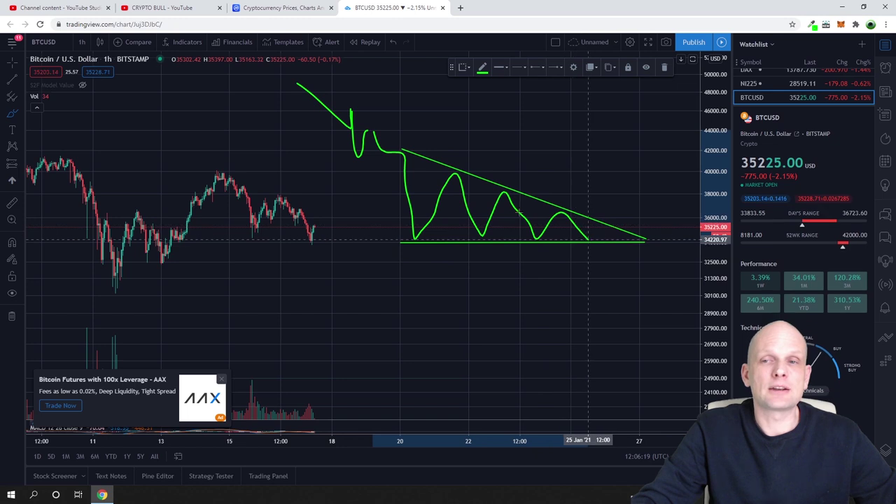
pyautogui.moveTo(447, 164)
pyautogui.mouseDown()
pyautogui.moveTo(530, 182)
pyautogui.moveTo(593, 208)
pyautogui.mouseUp()
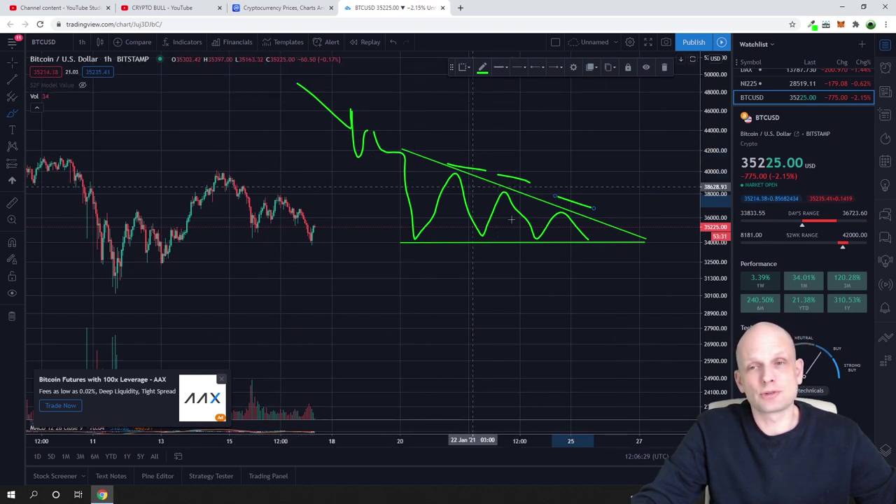
# Step: Sketch the downward breakout and the pattern's height, then undo the freehand strokes with Ctrl+Z
pyautogui.moveTo(634, 254); pyautogui.dragTo(642, 329)
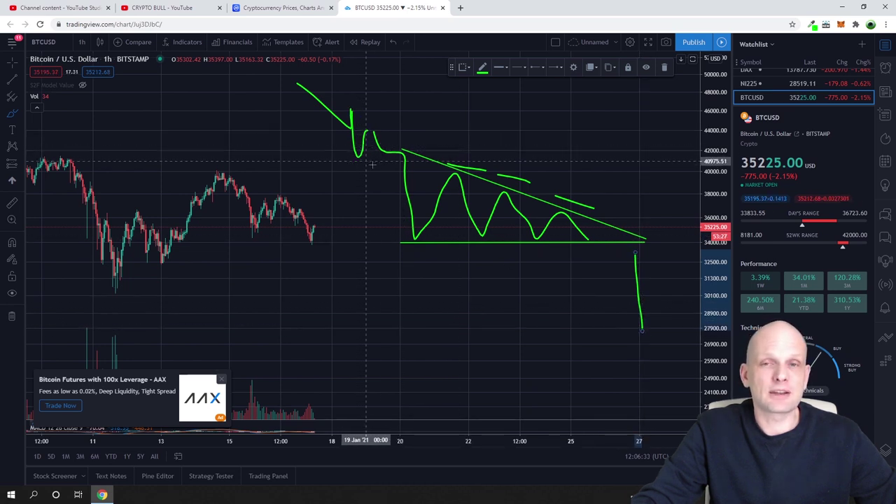
pyautogui.moveTo(386, 154); pyautogui.dragTo(392, 236)
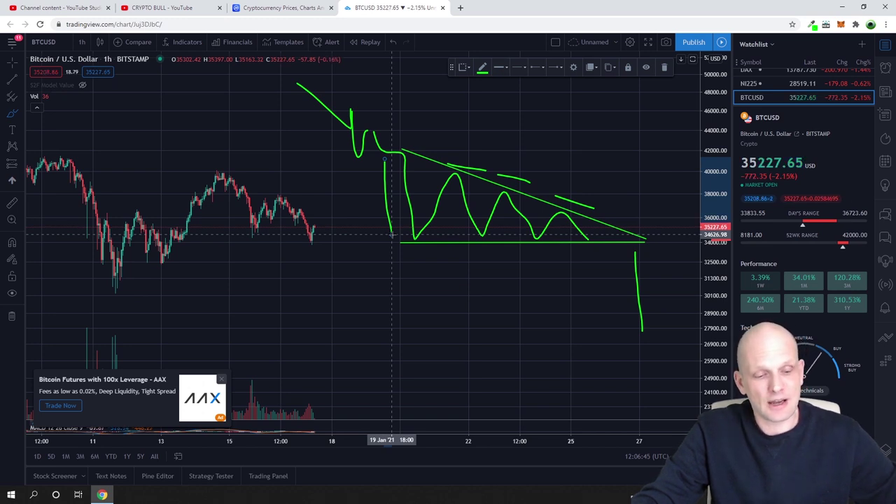
pyautogui.hotkey('ctrl', 'z')
pyautogui.hotkey('ctrl', 'z')
pyautogui.hotkey('ctrl', 'z')
pyautogui.hotkey('ctrl', 'z')
pyautogui.hotkey('ctrl', 'z')
pyautogui.hotkey('ctrl', 'z')
pyautogui.hotkey('ctrl', 'z')
pyautogui.hotkey('ctrl', 'z')
pyautogui.hotkey('ctrl', 'z')
pyautogui.hotkey('ctrl', 'z')
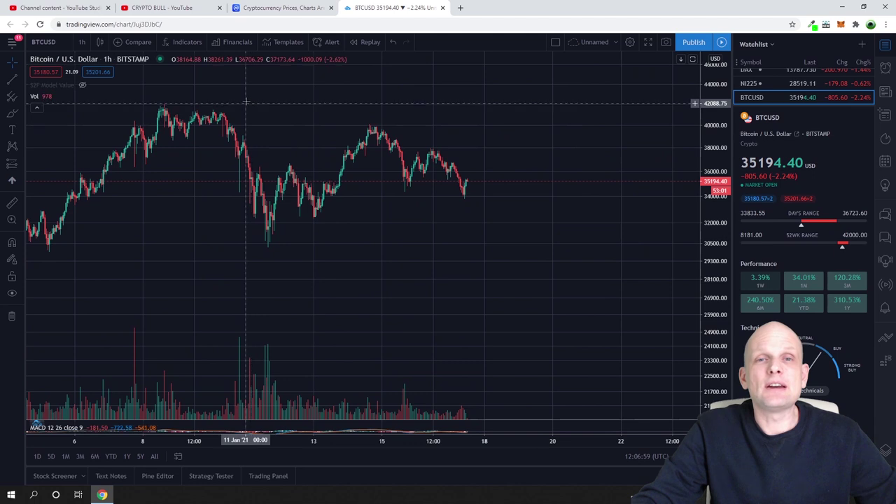
pyautogui.click(12, 112)
pyautogui.moveTo(149, 102); pyautogui.dragTo(221, 106)
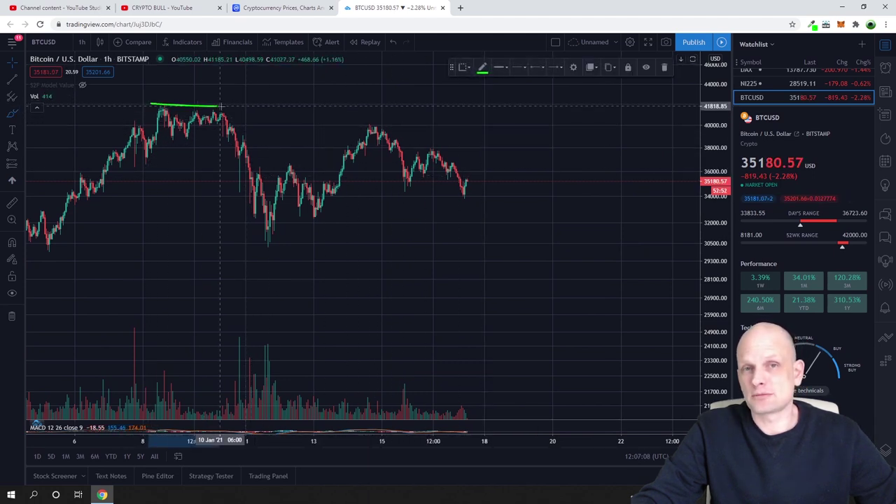
pyautogui.moveTo(378, 124); pyautogui.dragTo(385, 124)
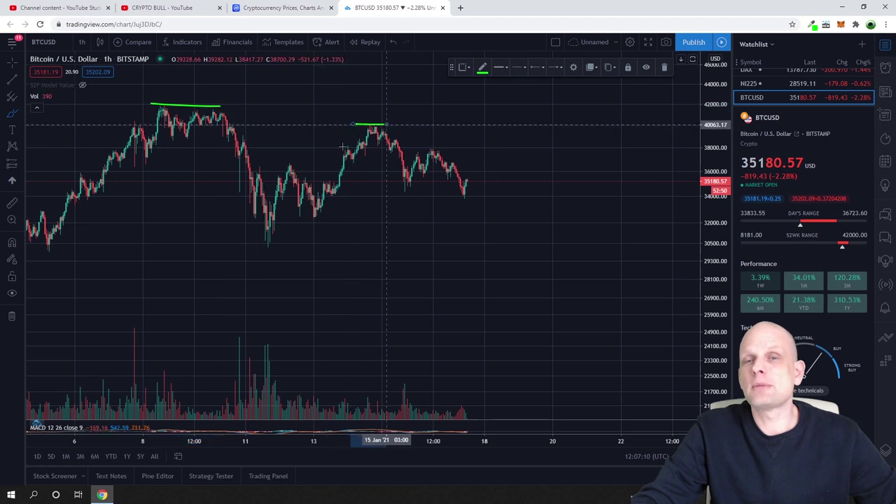
pyautogui.moveTo(425, 147); pyautogui.dragTo(455, 147)
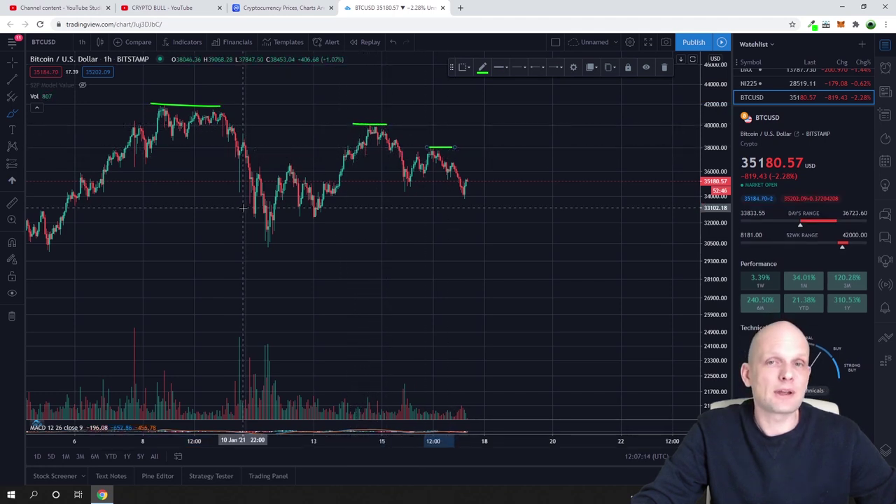
pyautogui.hotkey('ctrl', 'z')
pyautogui.hotkey('ctrl', 'z')
pyautogui.hotkey('ctrl', 'z')
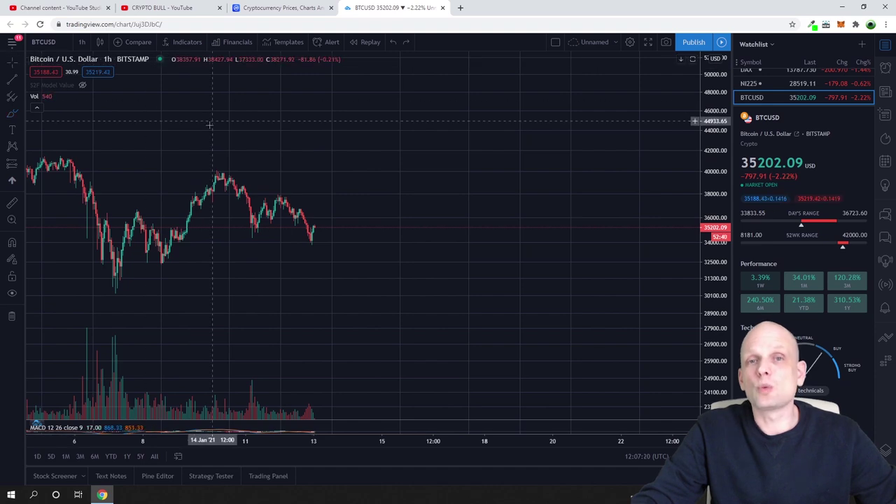
# Step: Draw a descending trendline from the 14 Jan high near 41,000 to around January 19
pyautogui.scroll(4, 420, 119)
pyautogui.moveTo(426, 110); pyautogui.dragTo(397, 98)
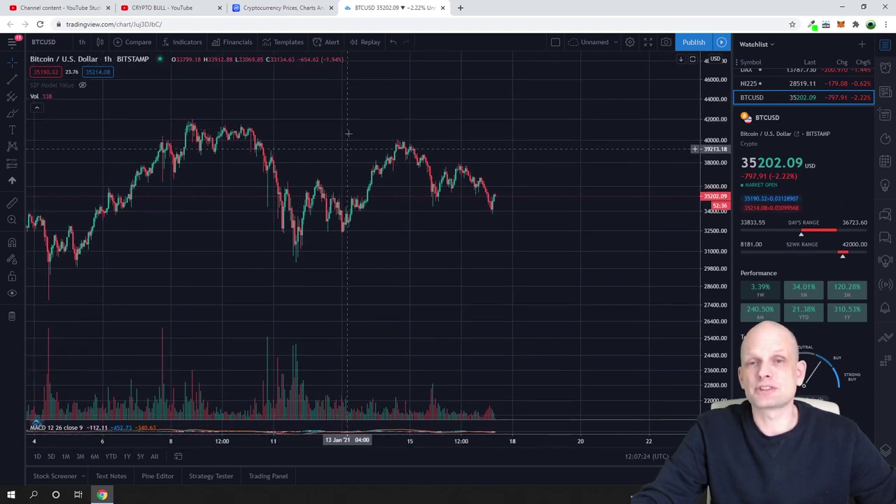
pyautogui.click(383, 123)
pyautogui.scroll(2, 428, 196)
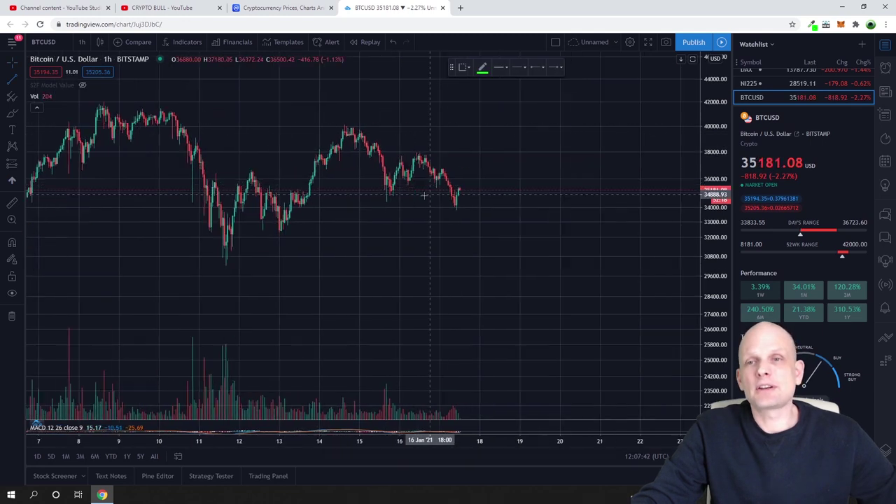
pyautogui.click(322, 120)
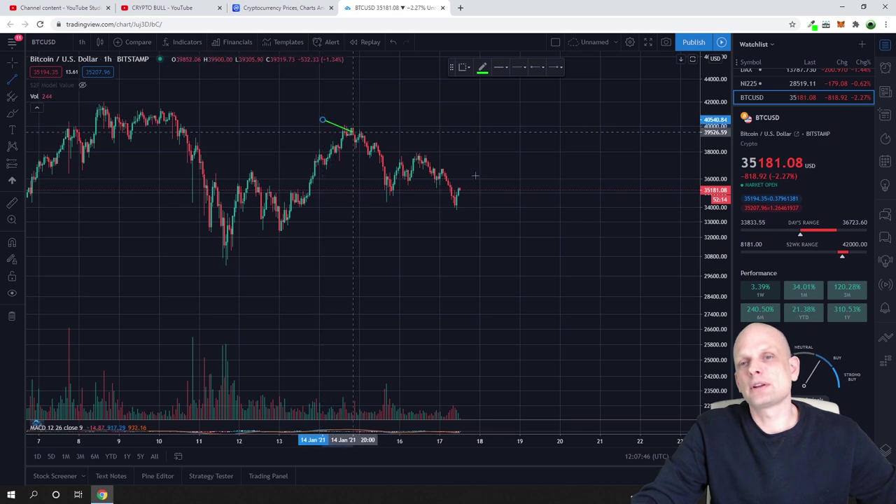
pyautogui.click(551, 196)
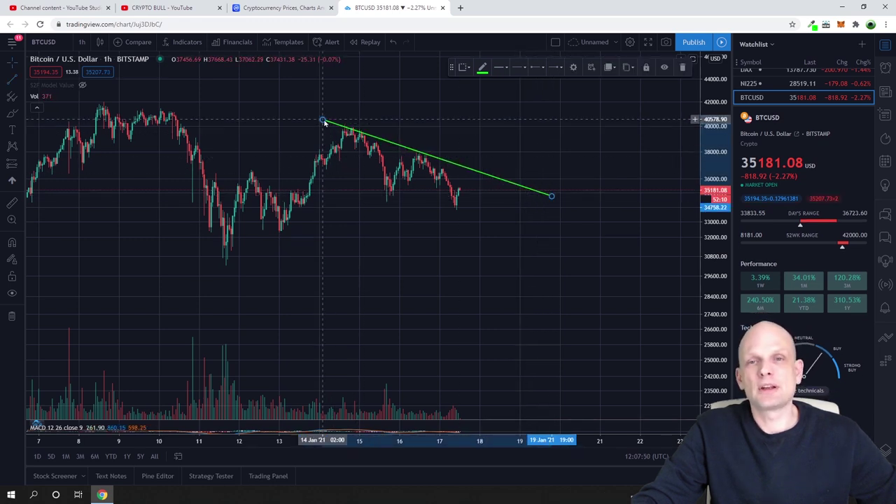
pyautogui.moveTo(321, 121); pyautogui.dragTo(318, 114)
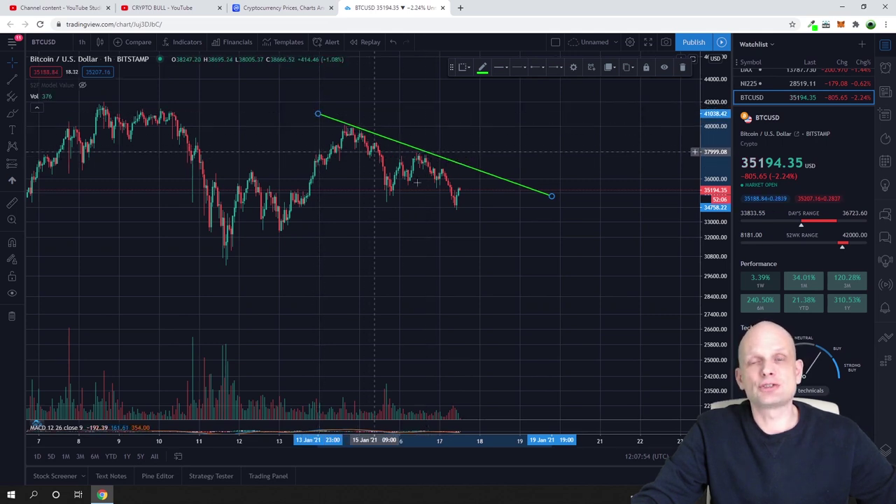
pyautogui.scroll(2, 369, 161)
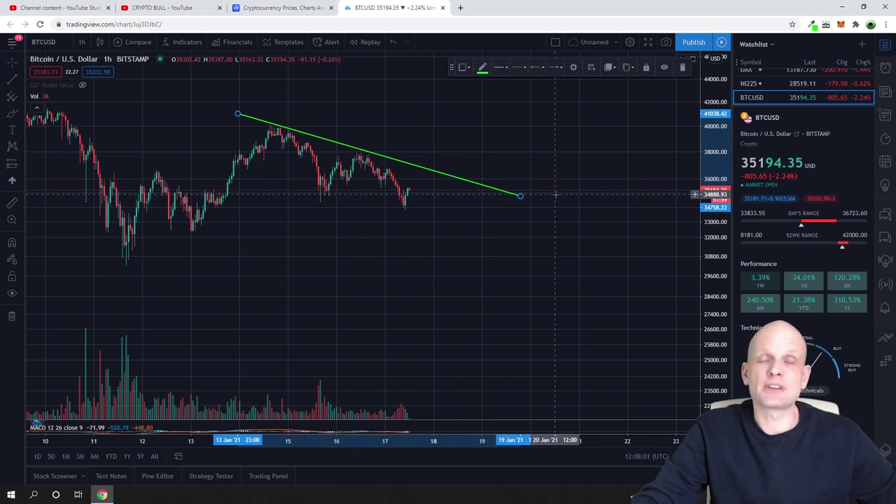
# Step: Draw a flat support line near 34,500 from January 13 to 20 and pull the upper line's end onto it
pyautogui.click(11, 80)
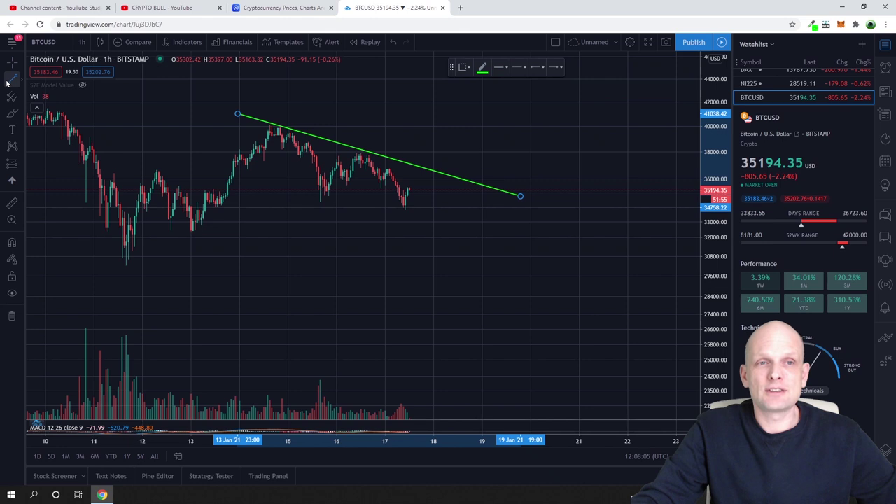
pyautogui.click(219, 202)
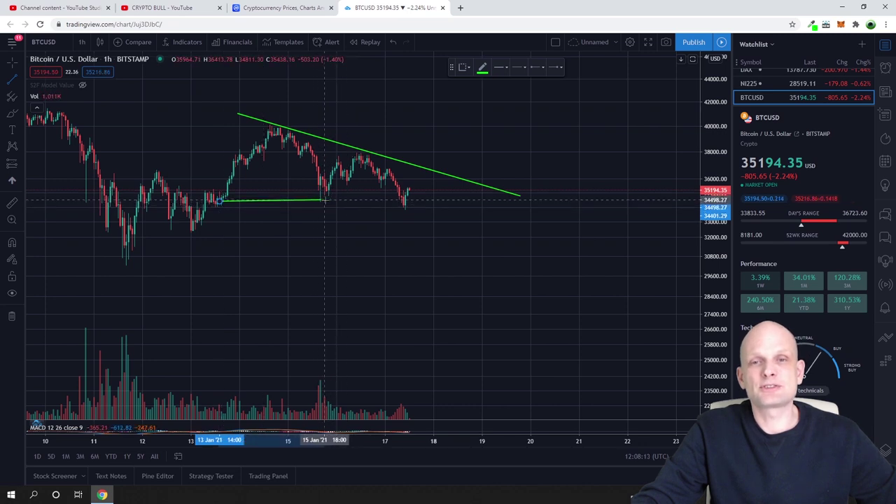
pyautogui.click(554, 205)
pyautogui.moveTo(519, 196); pyautogui.dragTo(543, 208)
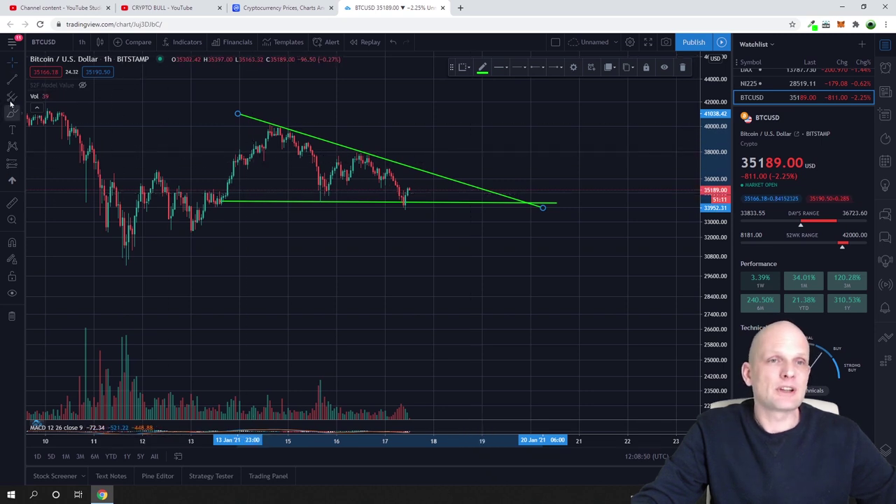
# Step: Draw a vertical height line from the first high to support, then move it down to about 27,700
pyautogui.click(11, 80)
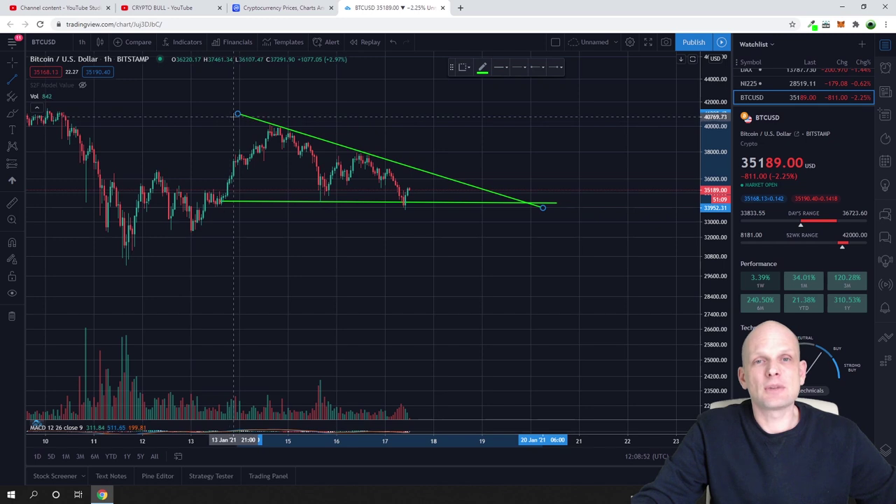
pyautogui.click(225, 114)
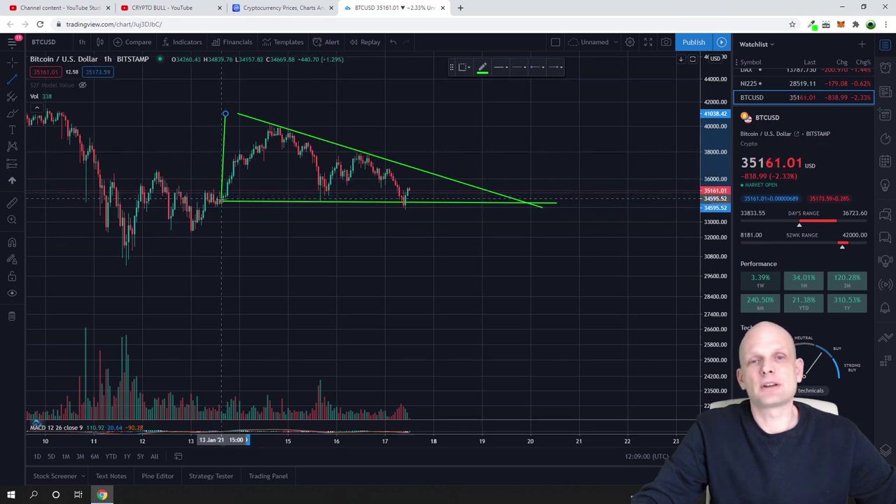
pyautogui.click(225, 201)
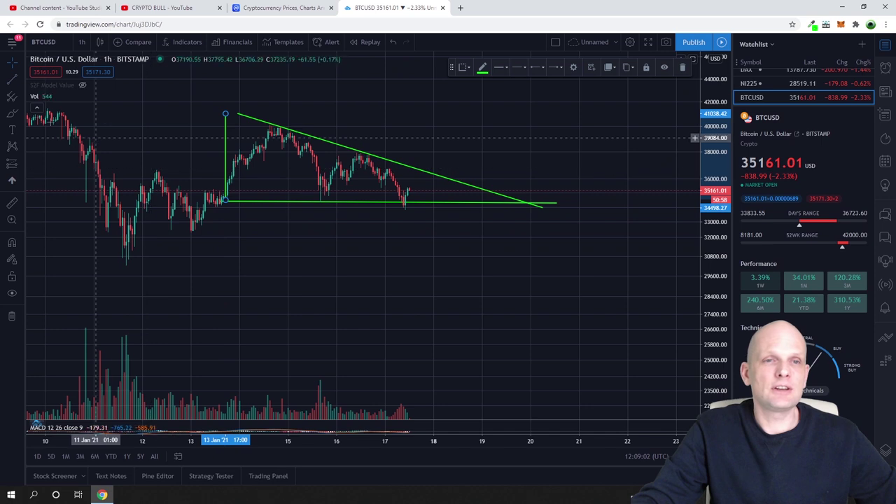
pyautogui.click(10, 66)
pyautogui.moveTo(261, 187); pyautogui.dragTo(454, 256)
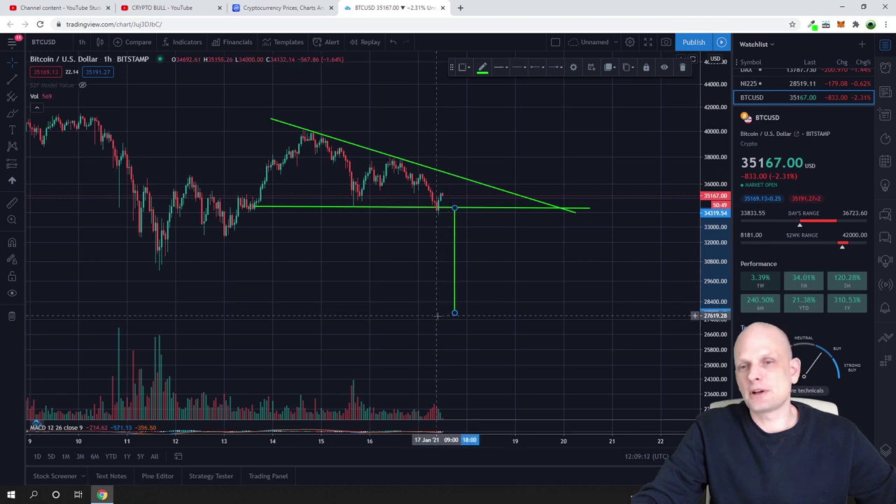